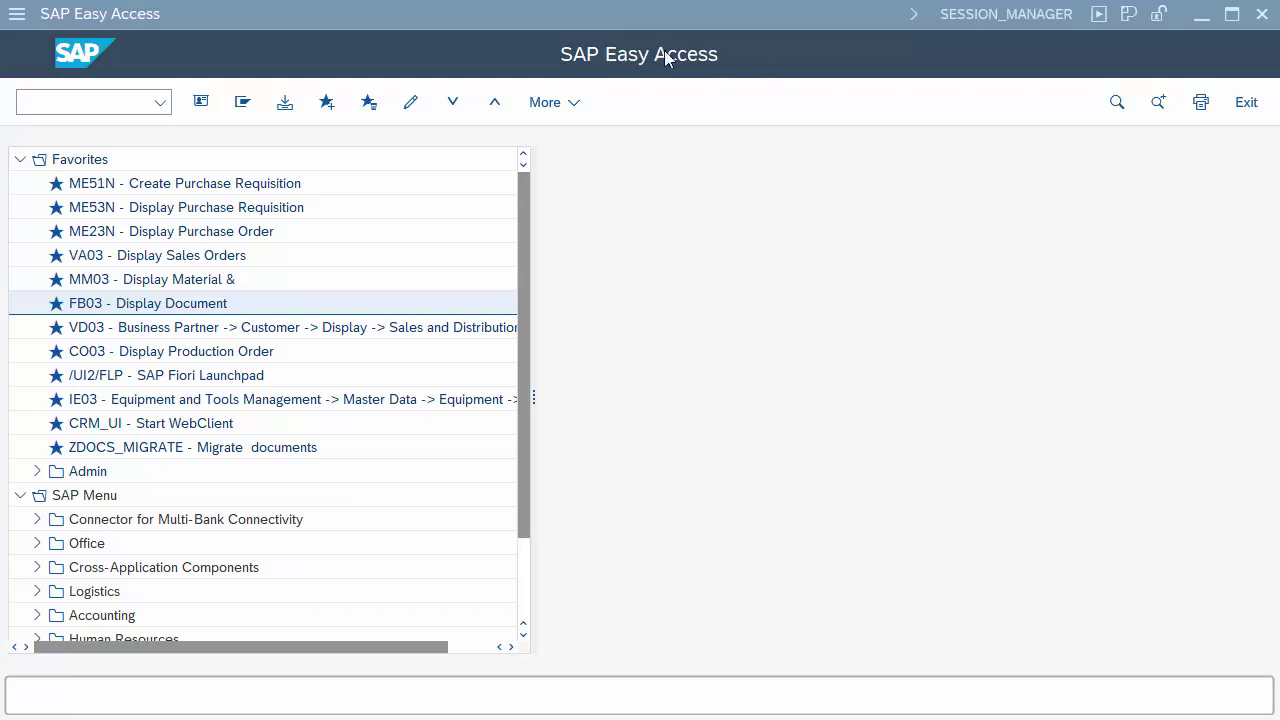
Step: Display the accounting document of company code 1710 for fiscal year 2020 using FB03 - Display Document
double_click(203, 310)
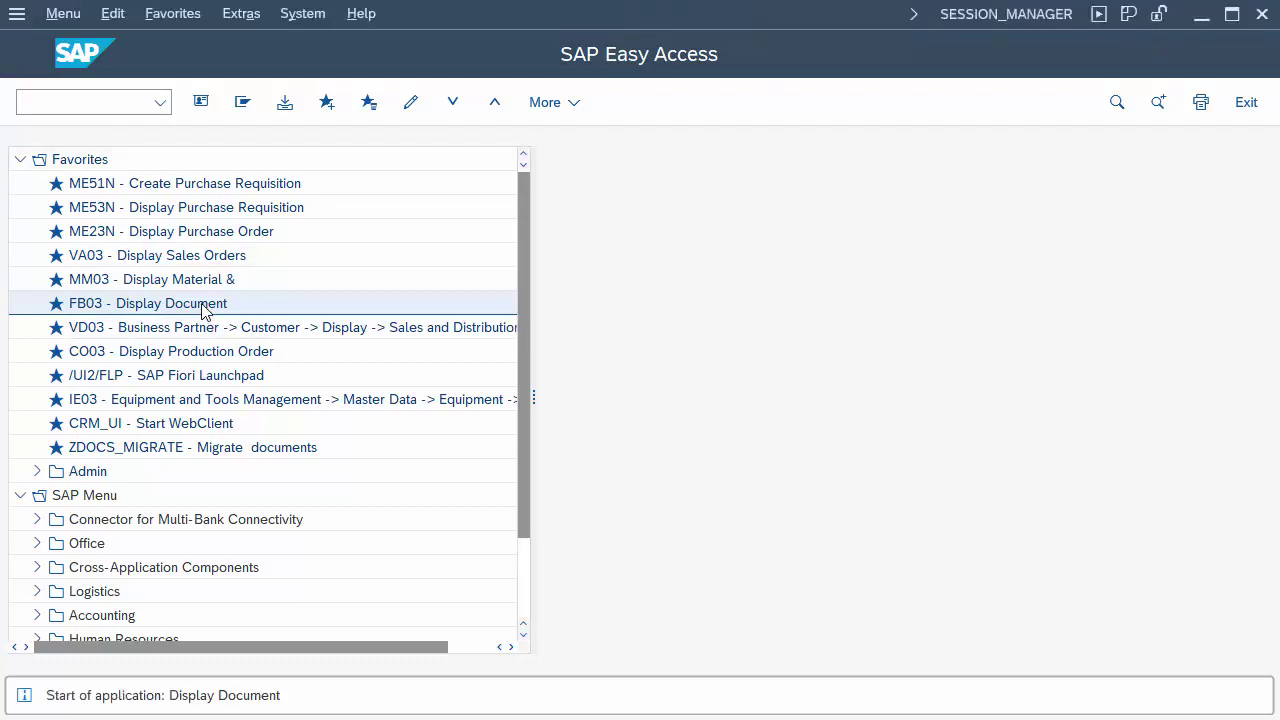
click(283, 291)
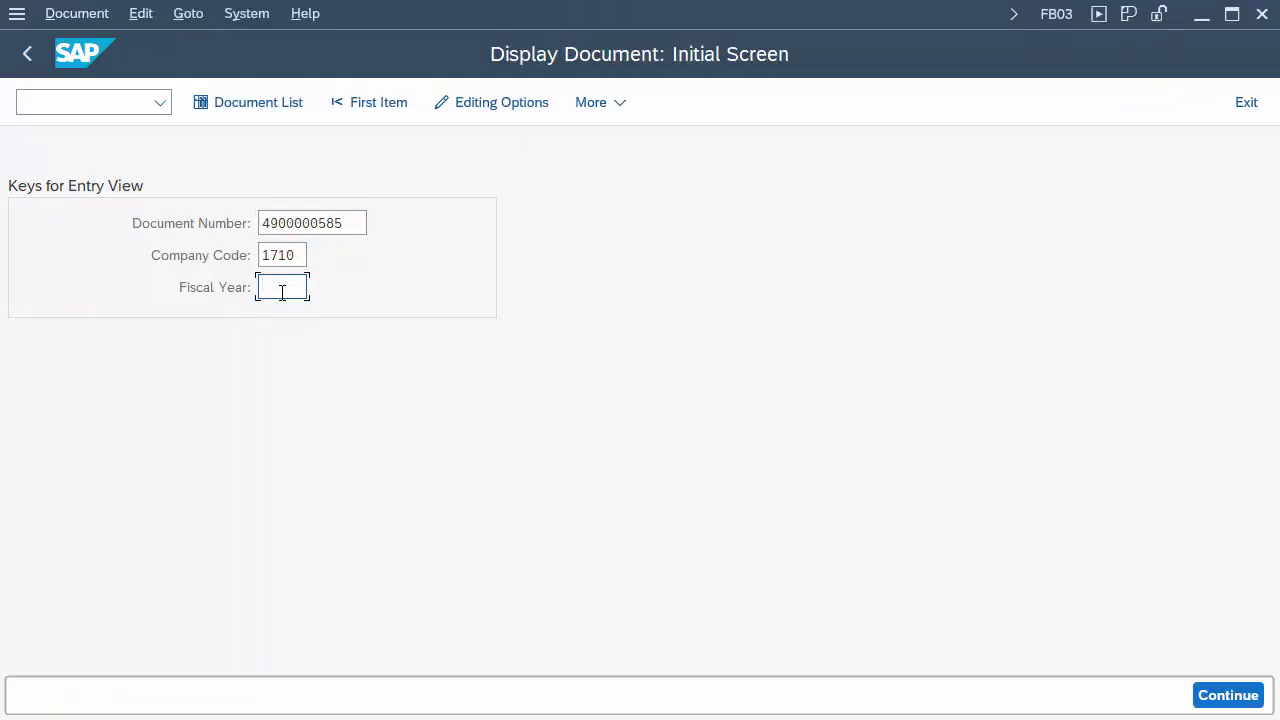
text(2020)
click(1228, 695)
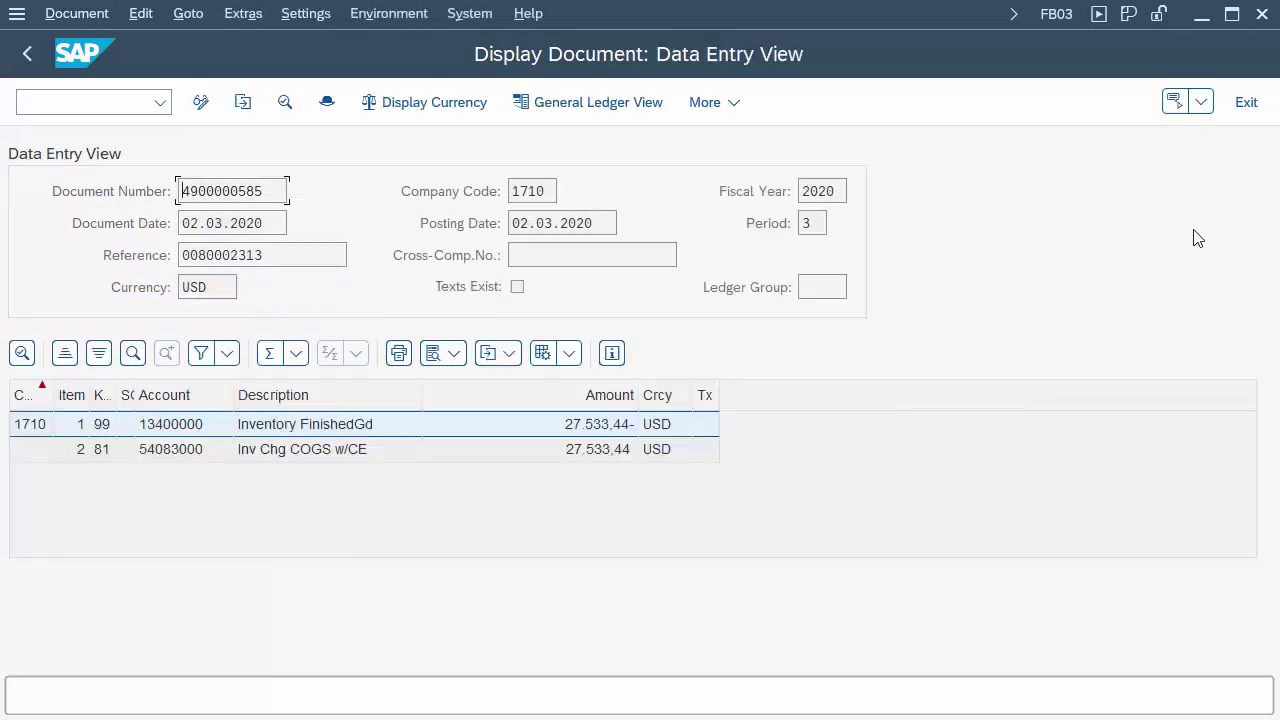
Step: Open the attachment list of the displayed accounting document through its object services
click(1174, 104)
drag(55, 24, 458, 93)
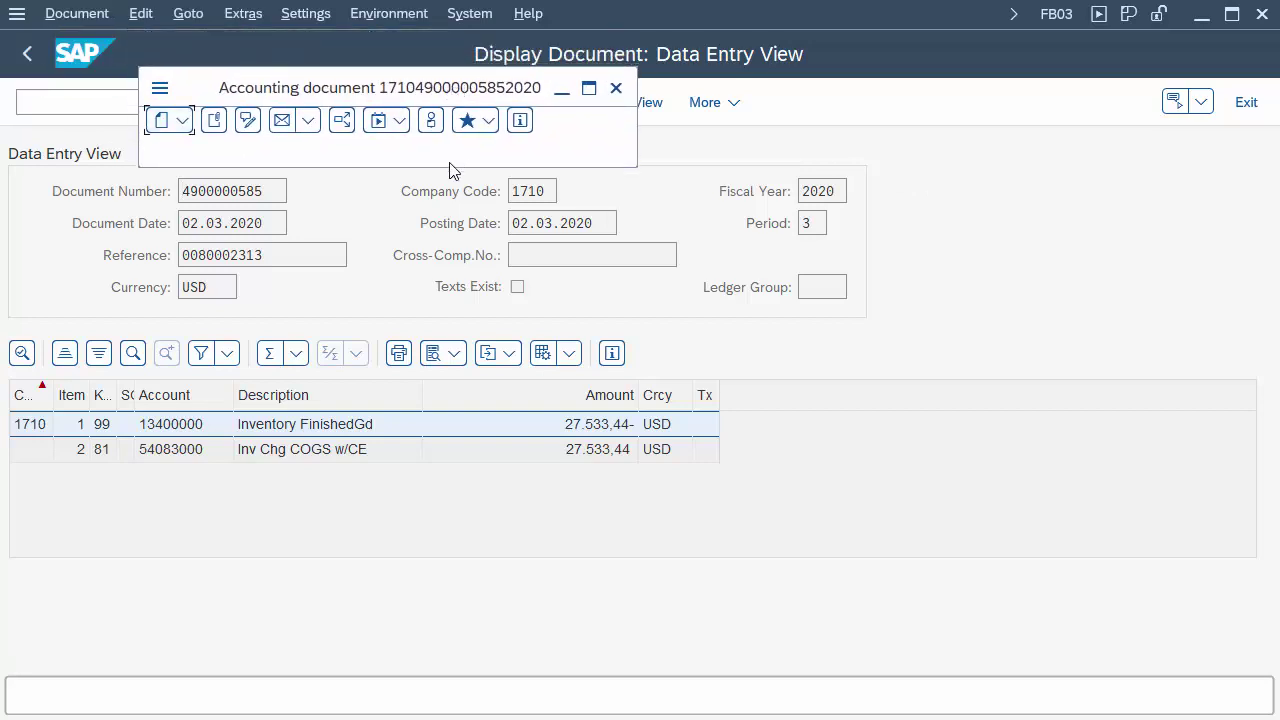
click(216, 128)
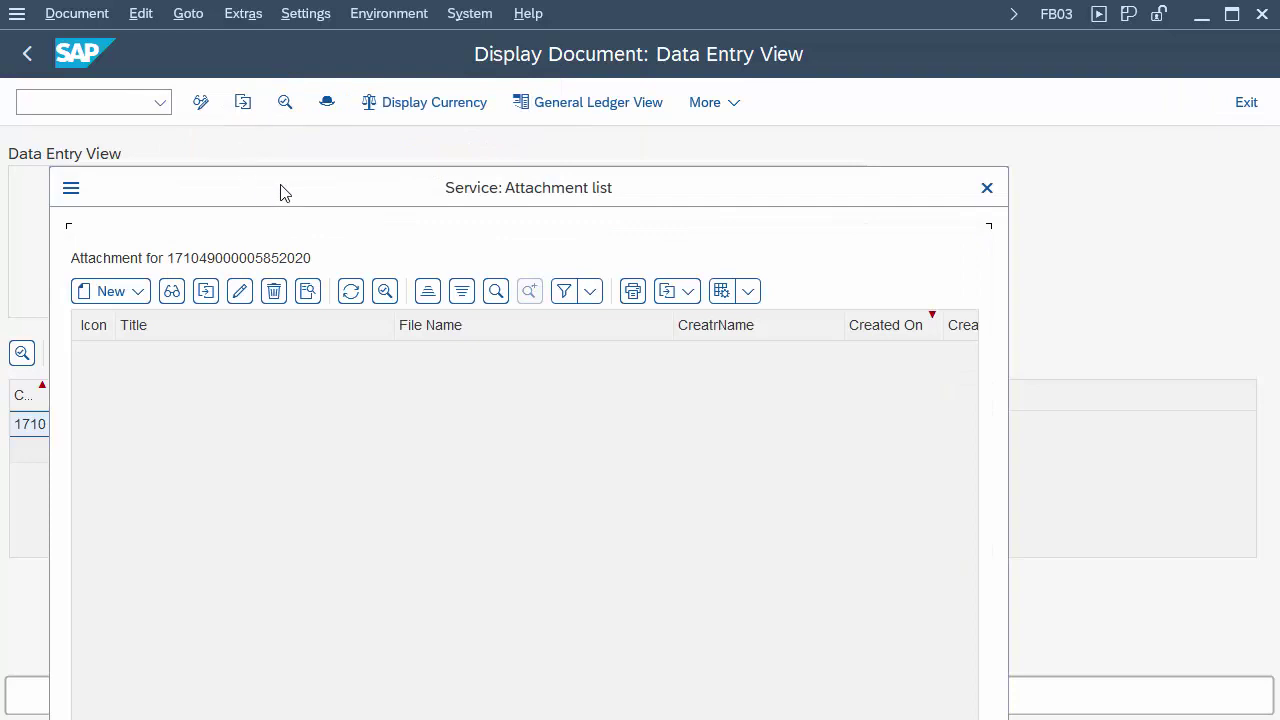
Step: Store Test Document.pdf from the Test Dokumente folder as an "Invoice in Nuxeo" business document with the description "Hello"
click(139, 297)
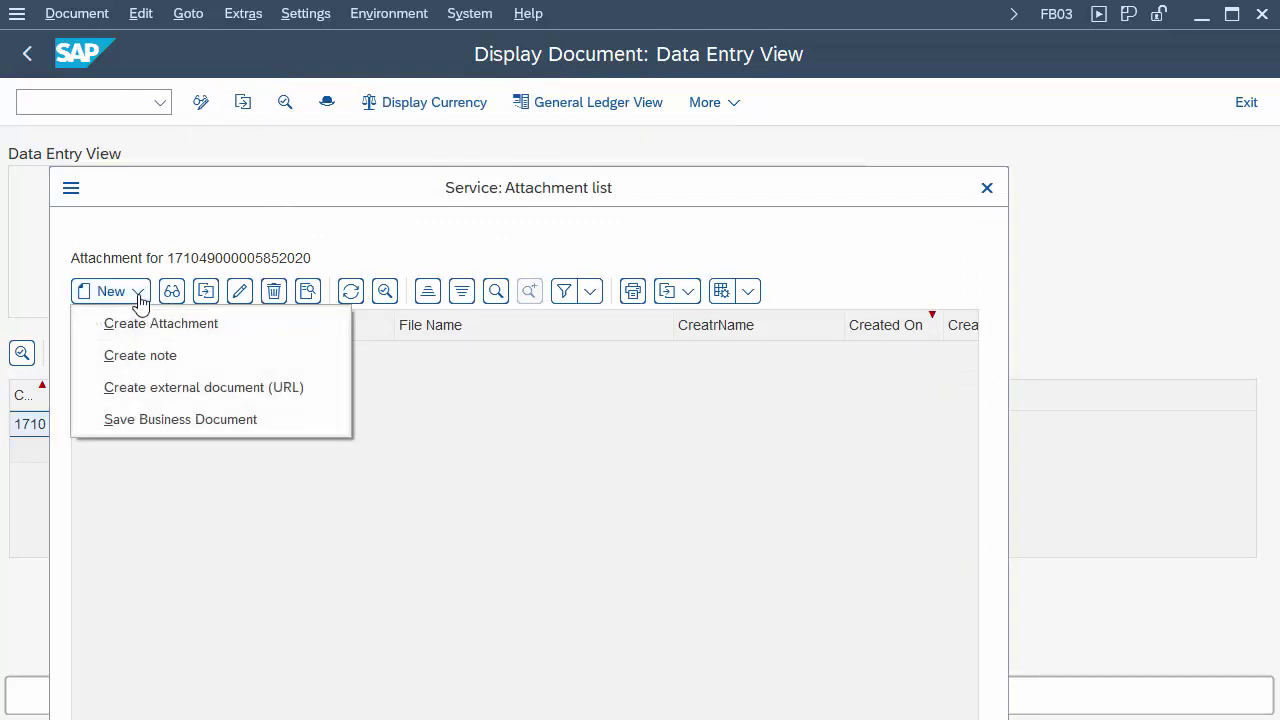
click(153, 424)
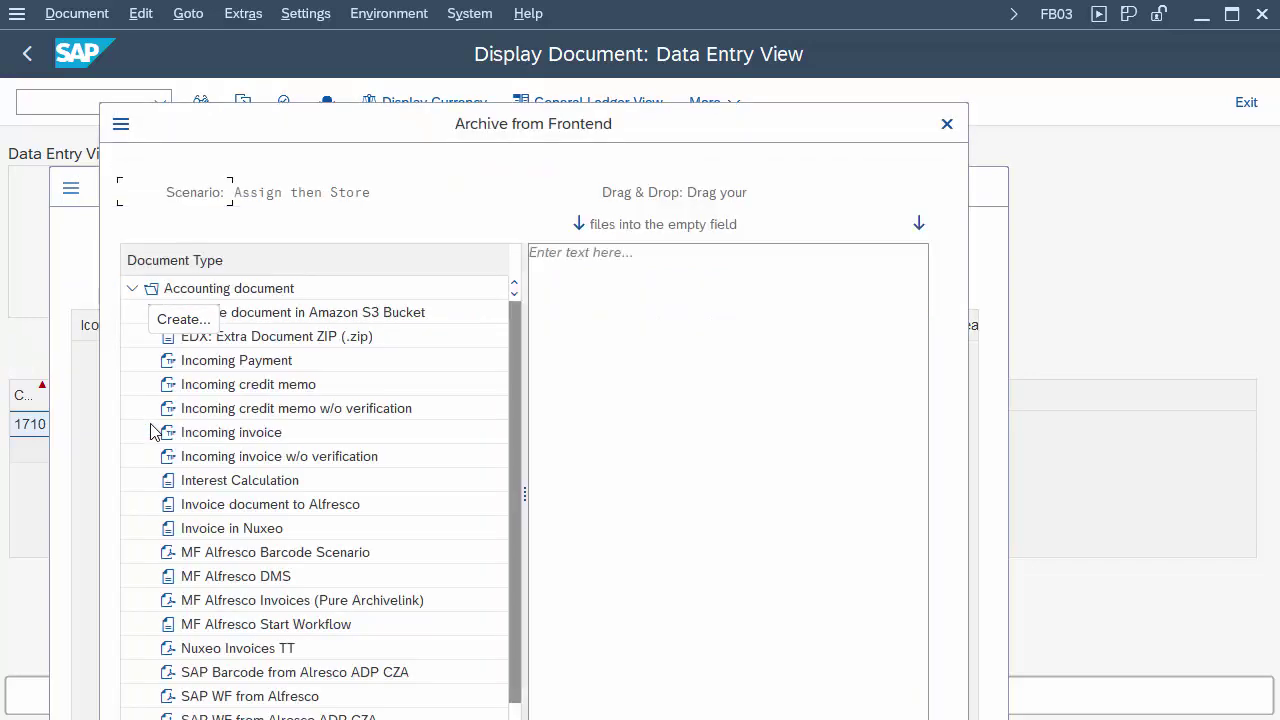
click(208, 537)
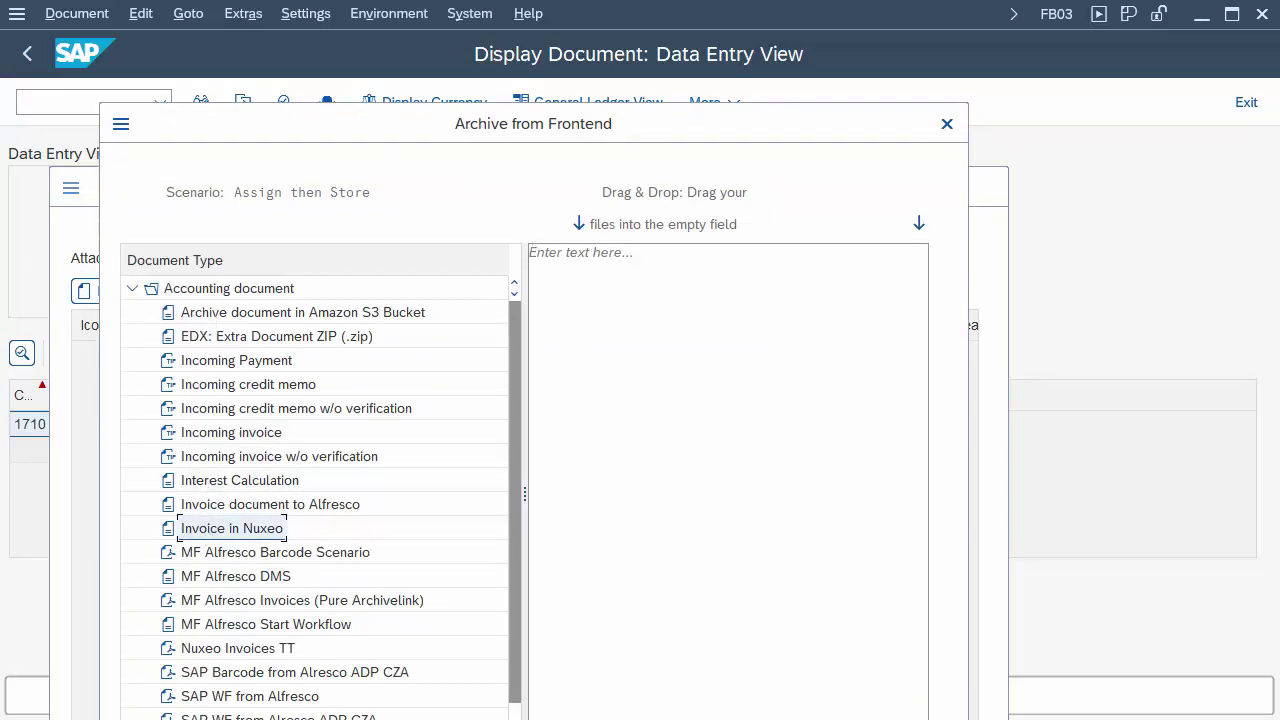
key(alt+Tab)
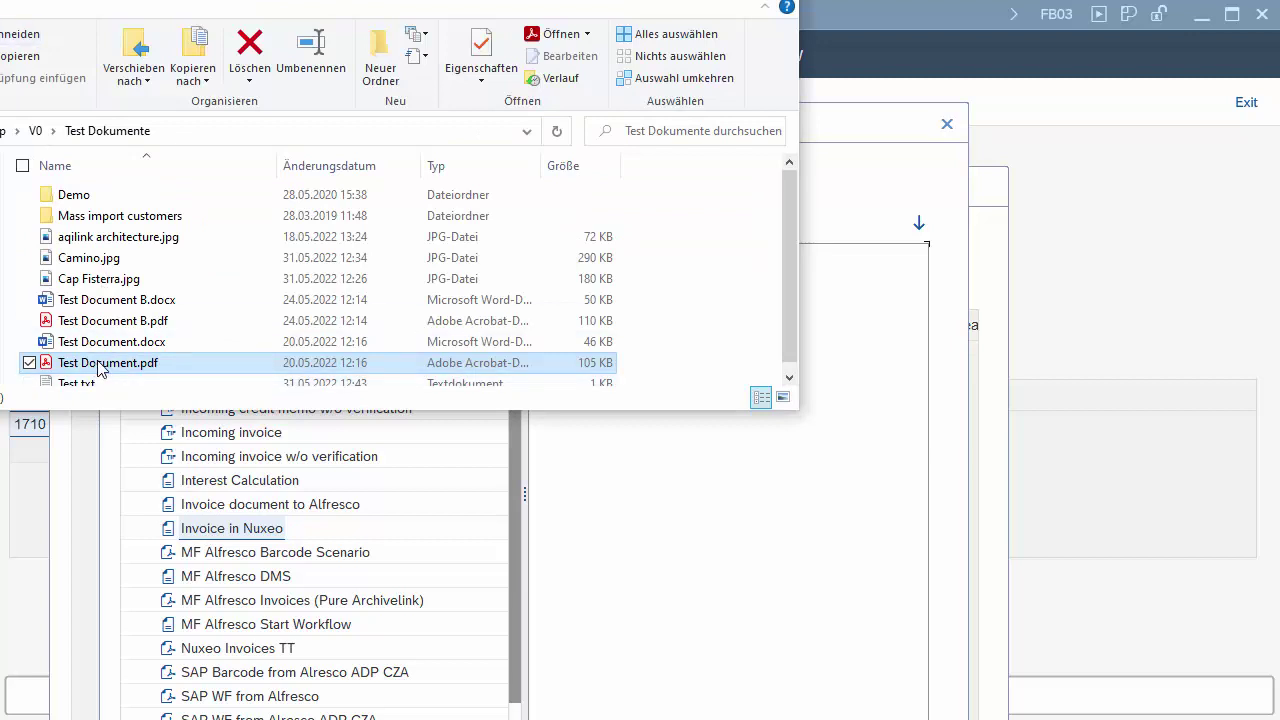
drag(99, 365, 669, 589)
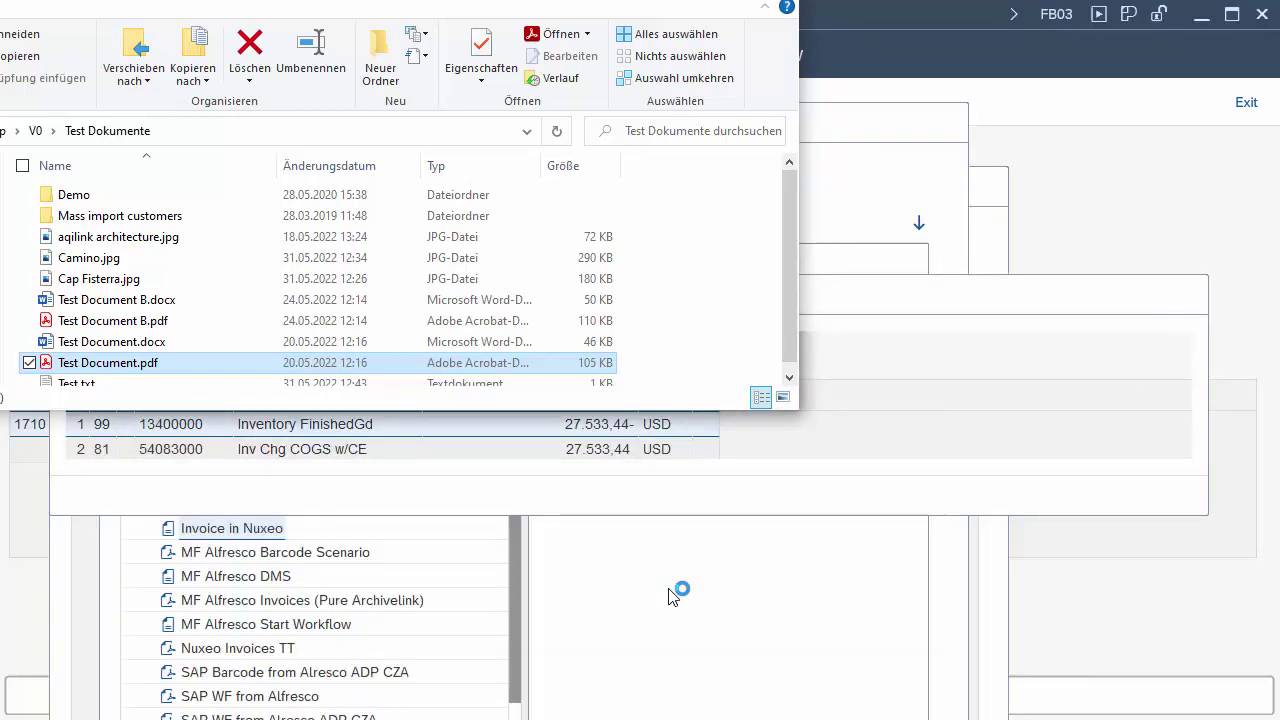
click(895, 473)
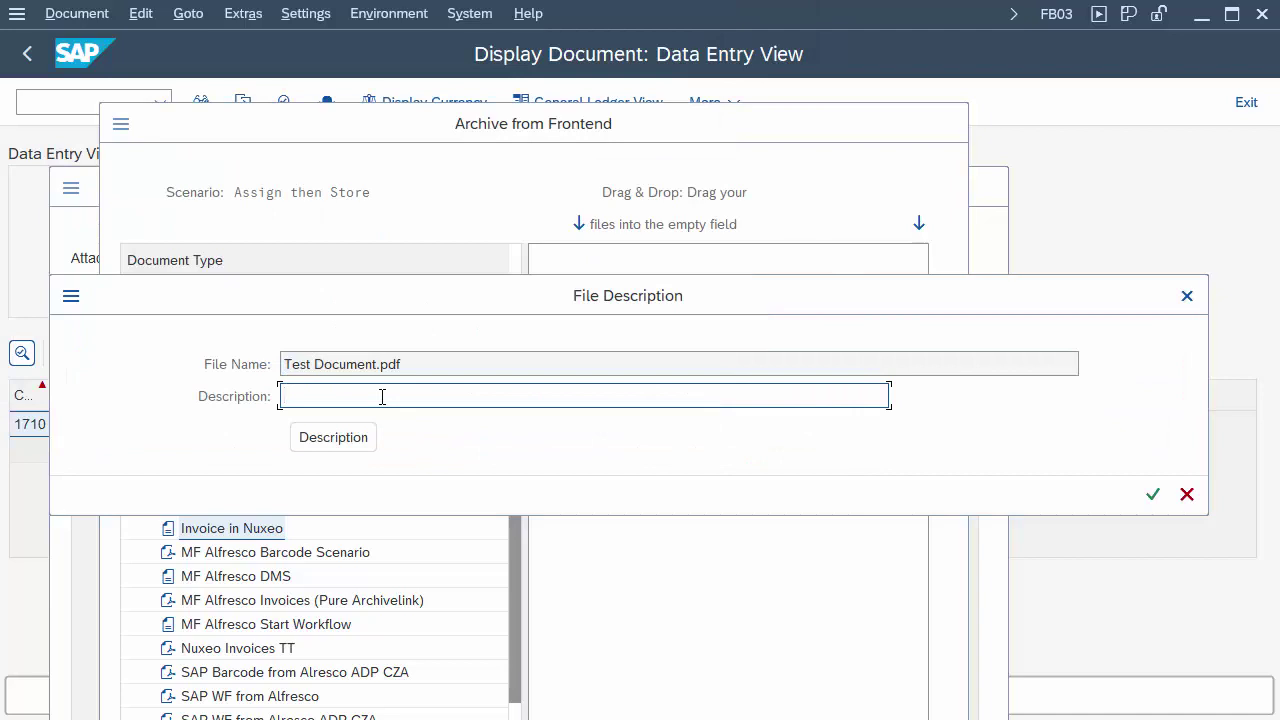
text(Hello)
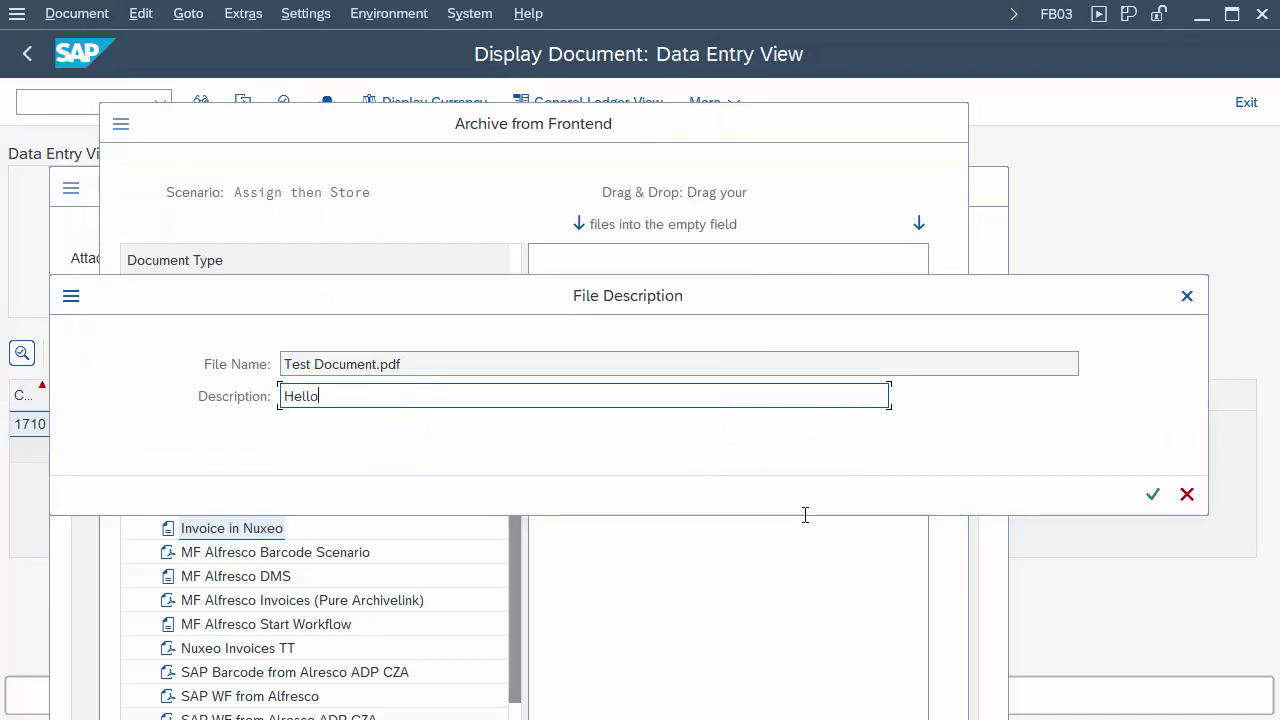
click(1153, 494)
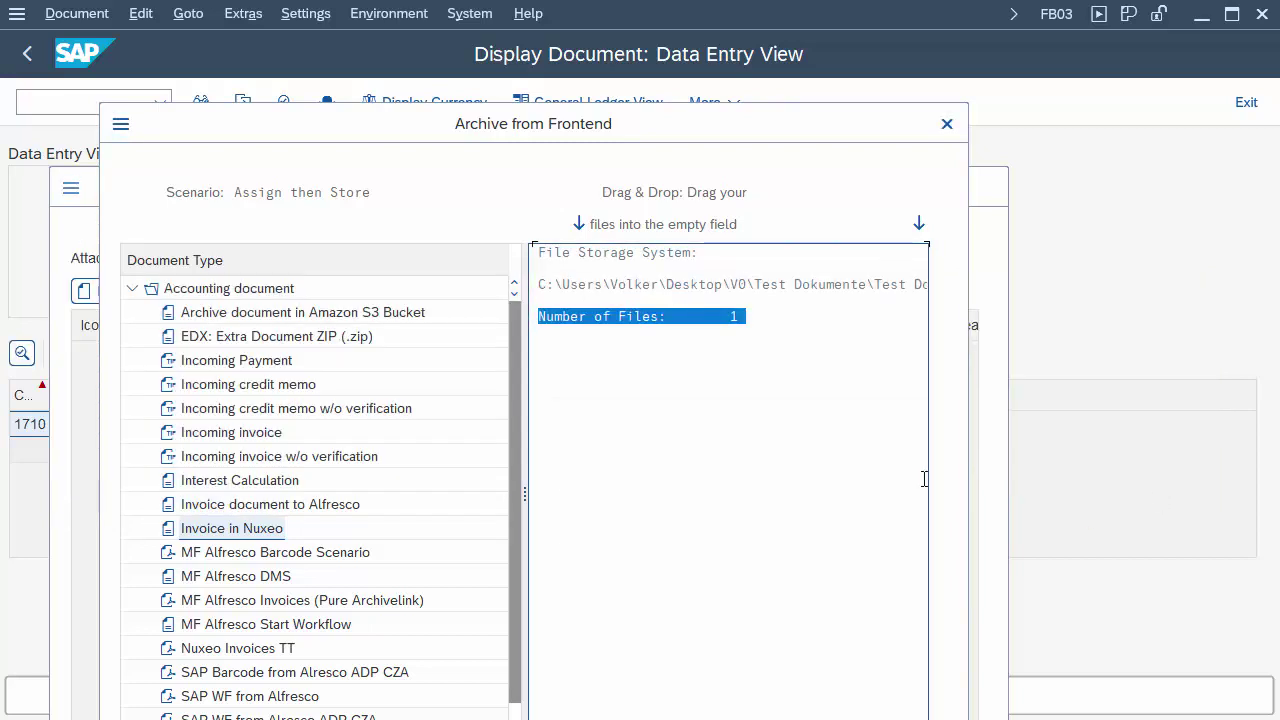
click(948, 125)
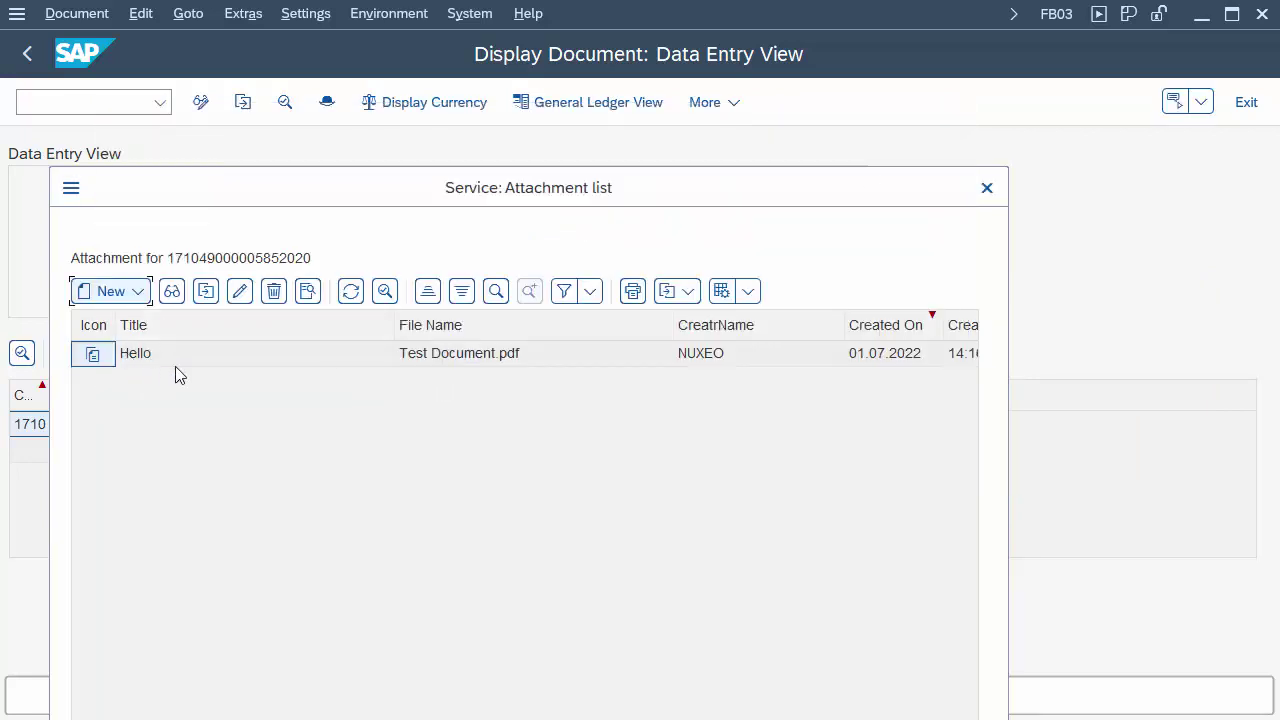
Step: Narrow the Title column of the attachment list and display the stored "Hello" attachment
click(180, 368)
drag(396, 324, 264, 325)
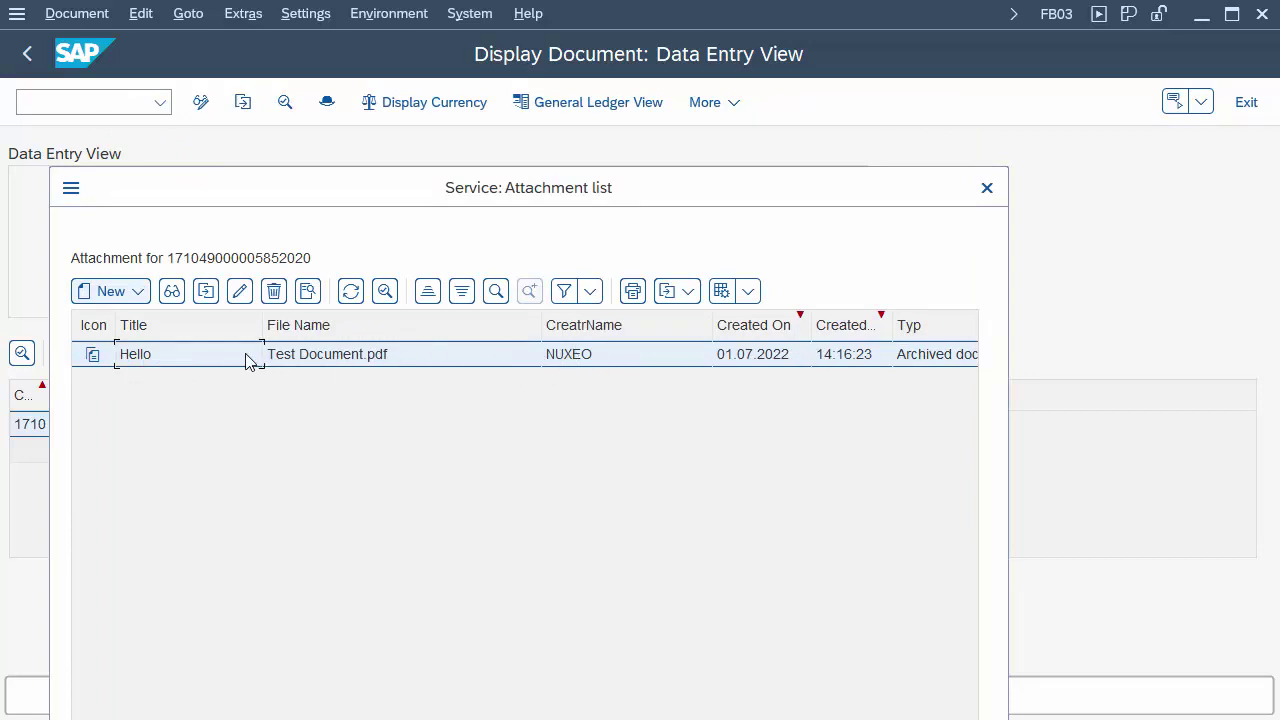
click(172, 292)
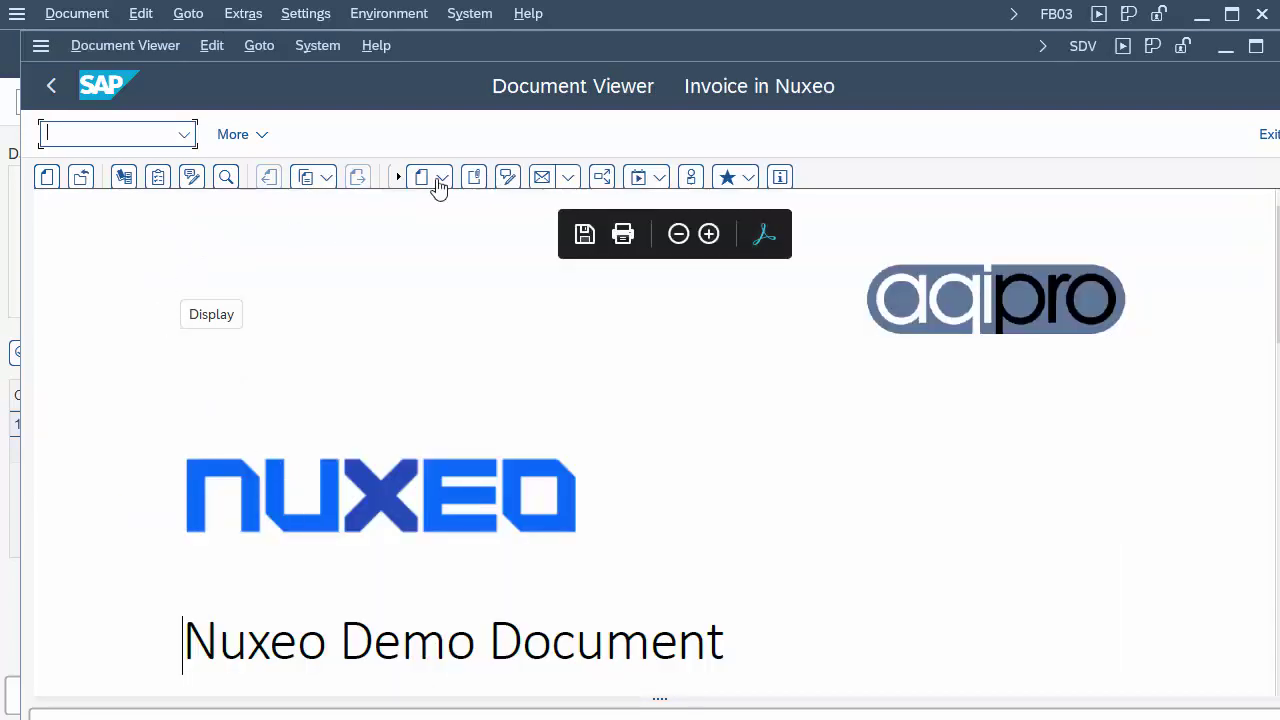
Step: Save the note "Hello world" on the displayed document, check it, and close the document viewer and attachment list
click(192, 178)
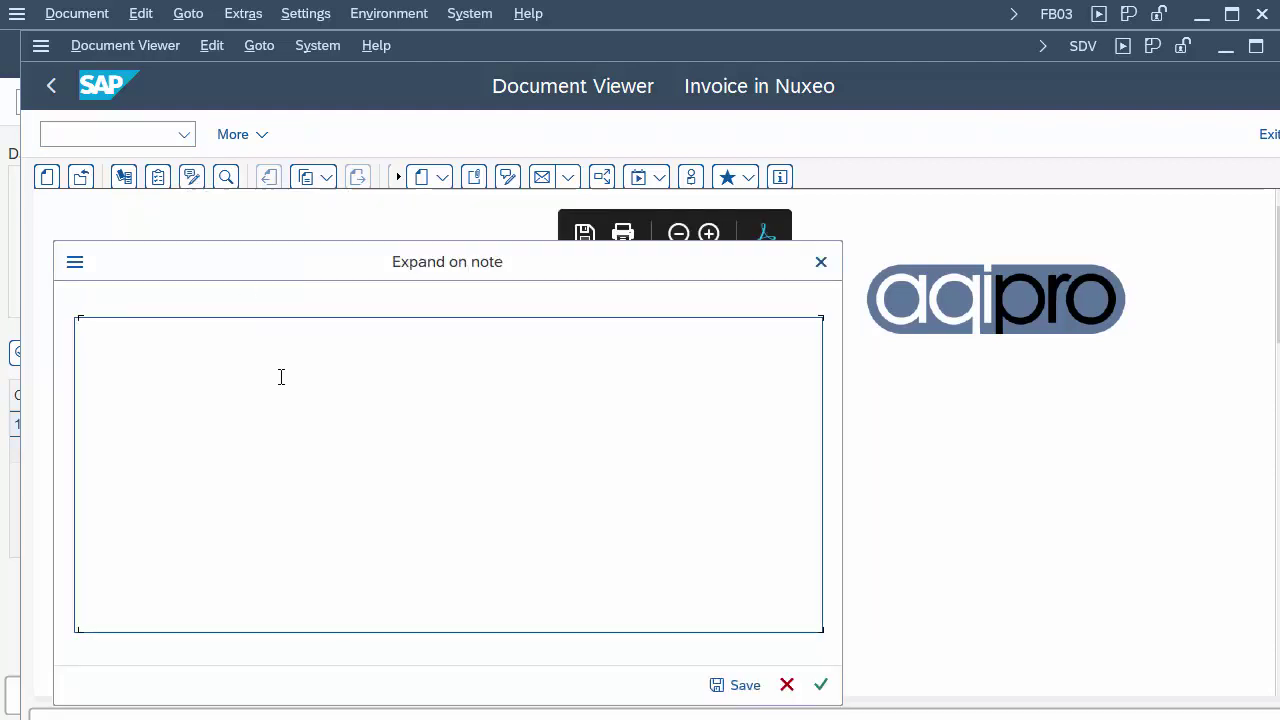
text(Hello world)
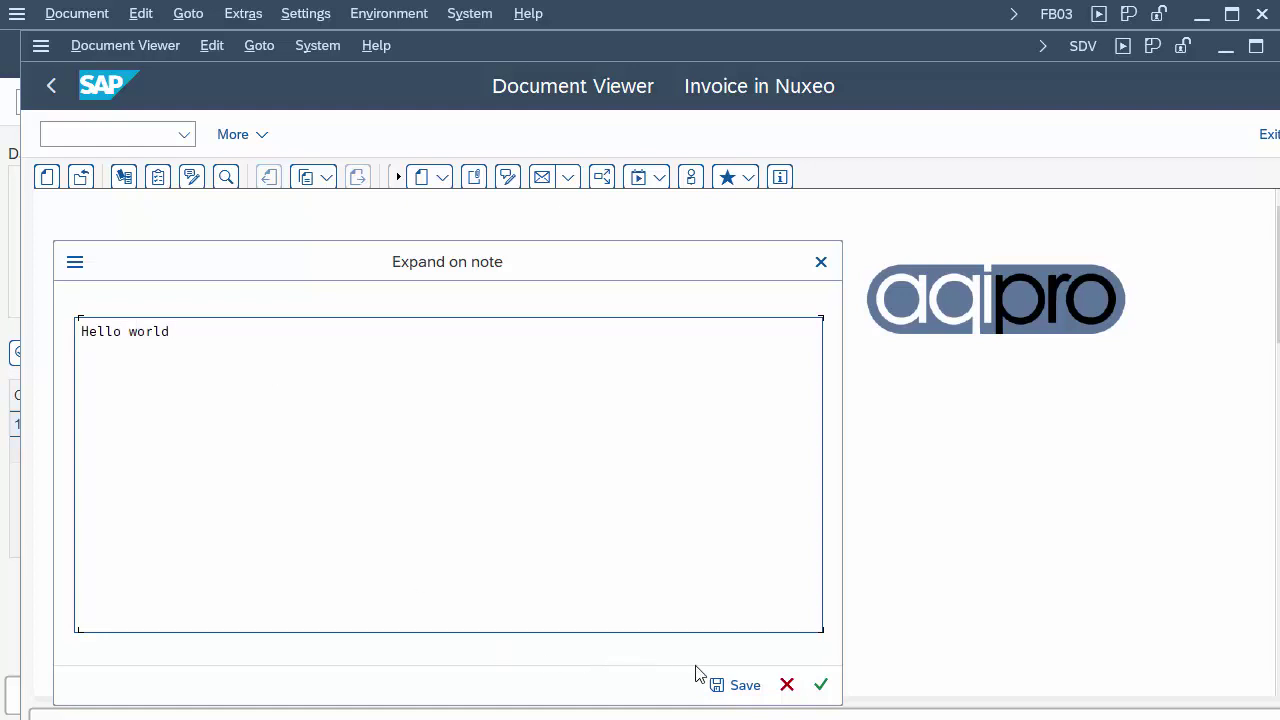
click(740, 684)
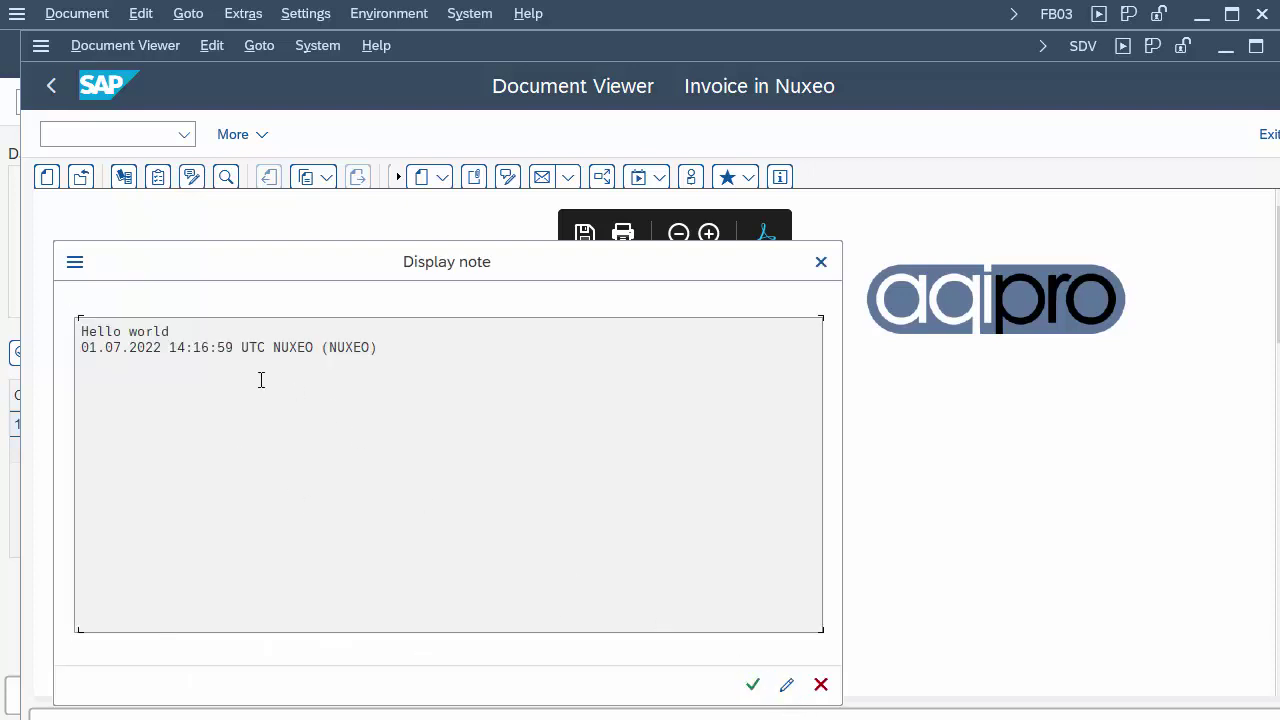
click(821, 263)
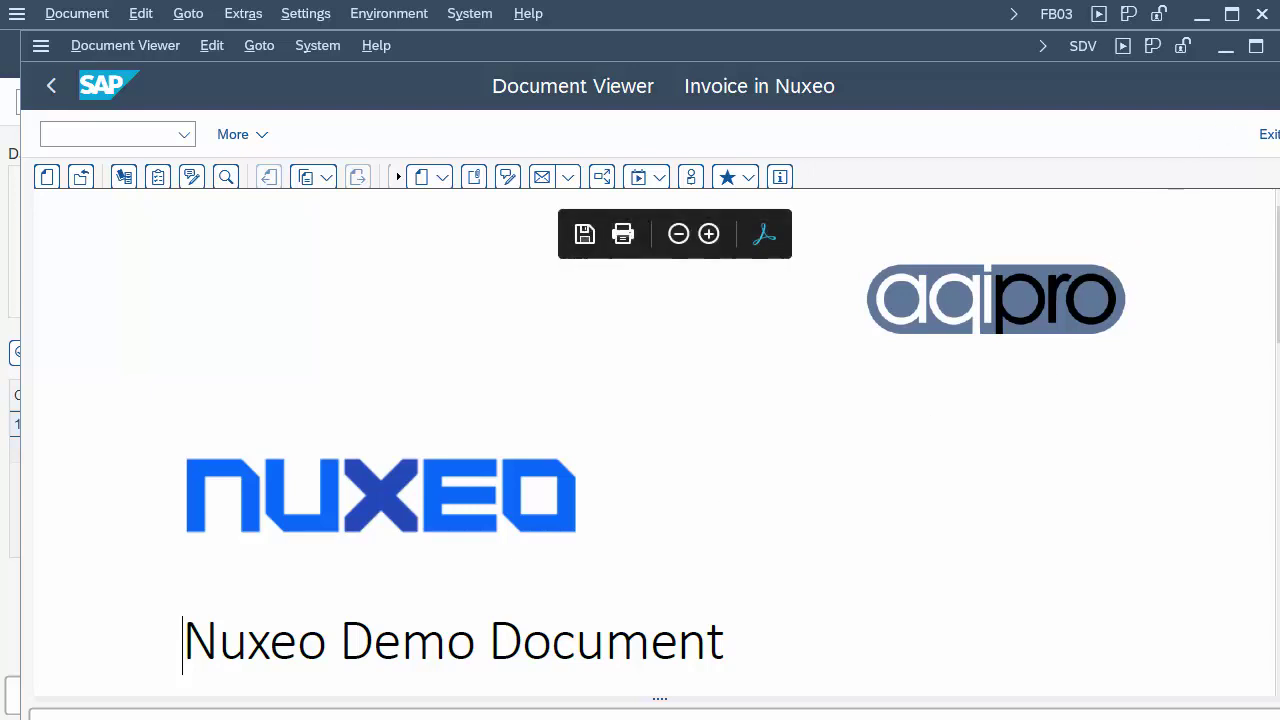
click(1279, 46)
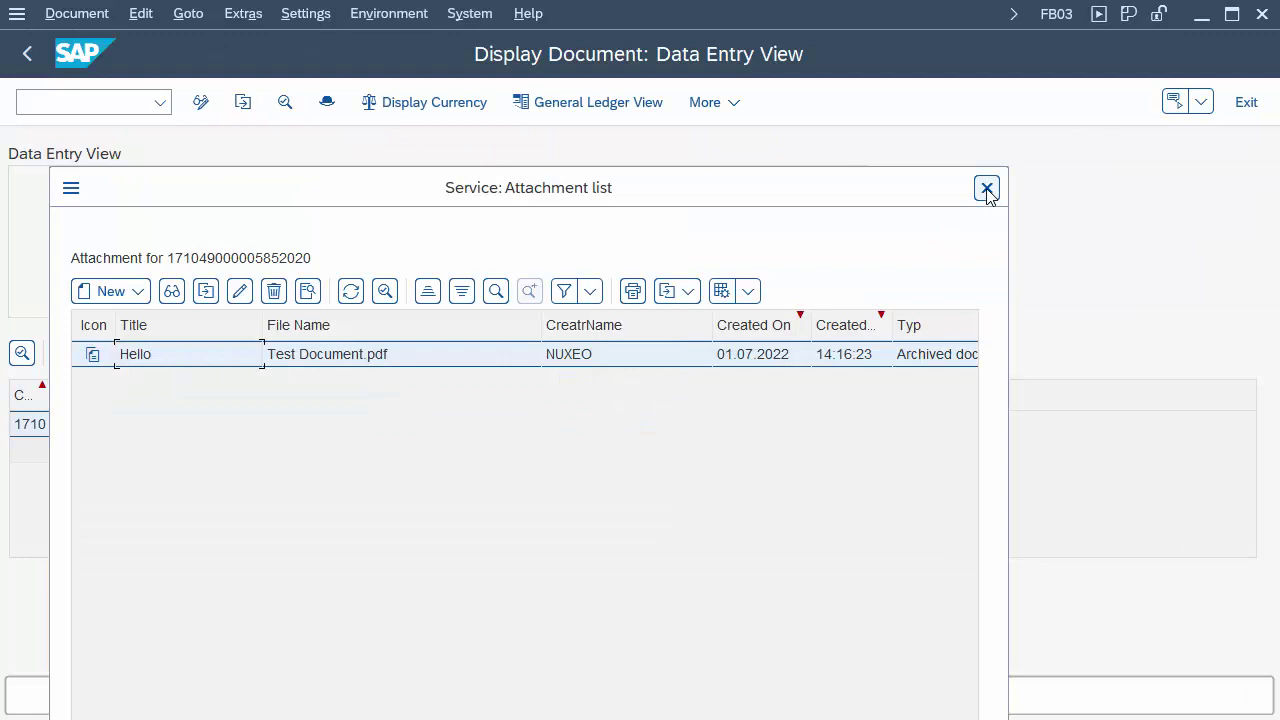
click(987, 190)
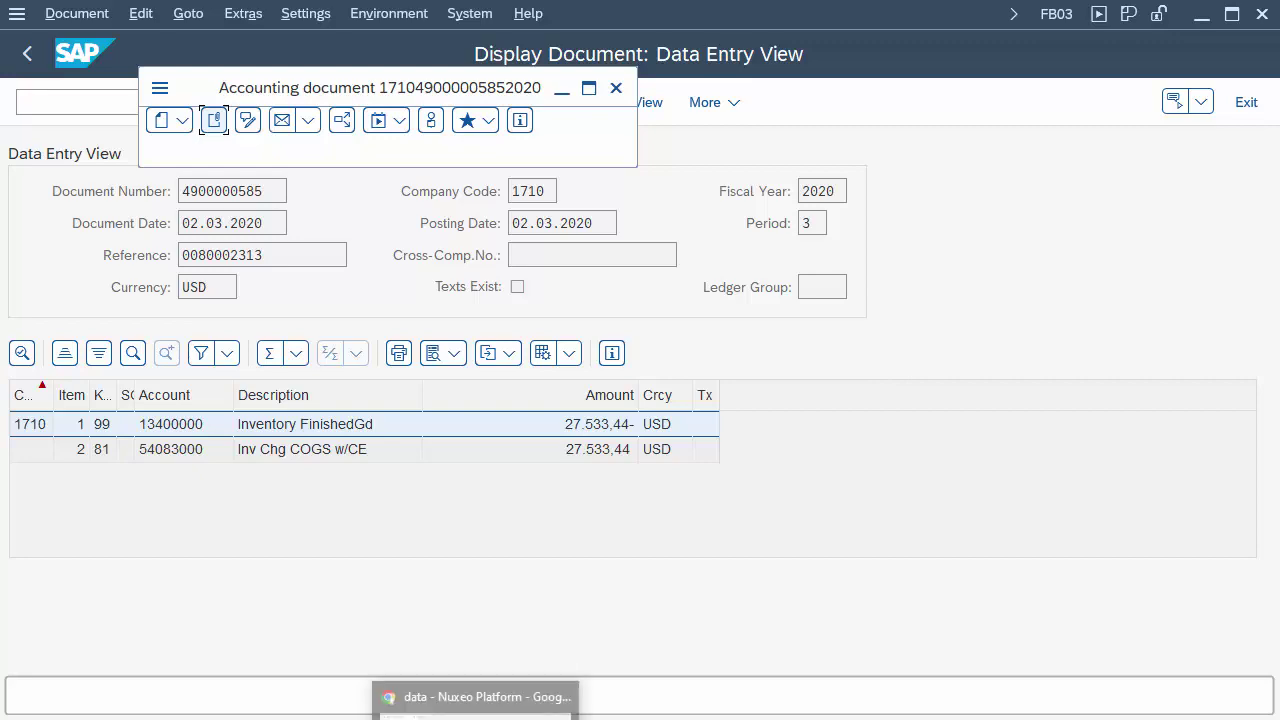
Step: Switch to Nuxeo Platform in Chrome and open the Test Document.pdf file inside the Test Document.pdf folder under sap_documents
click(478, 716)
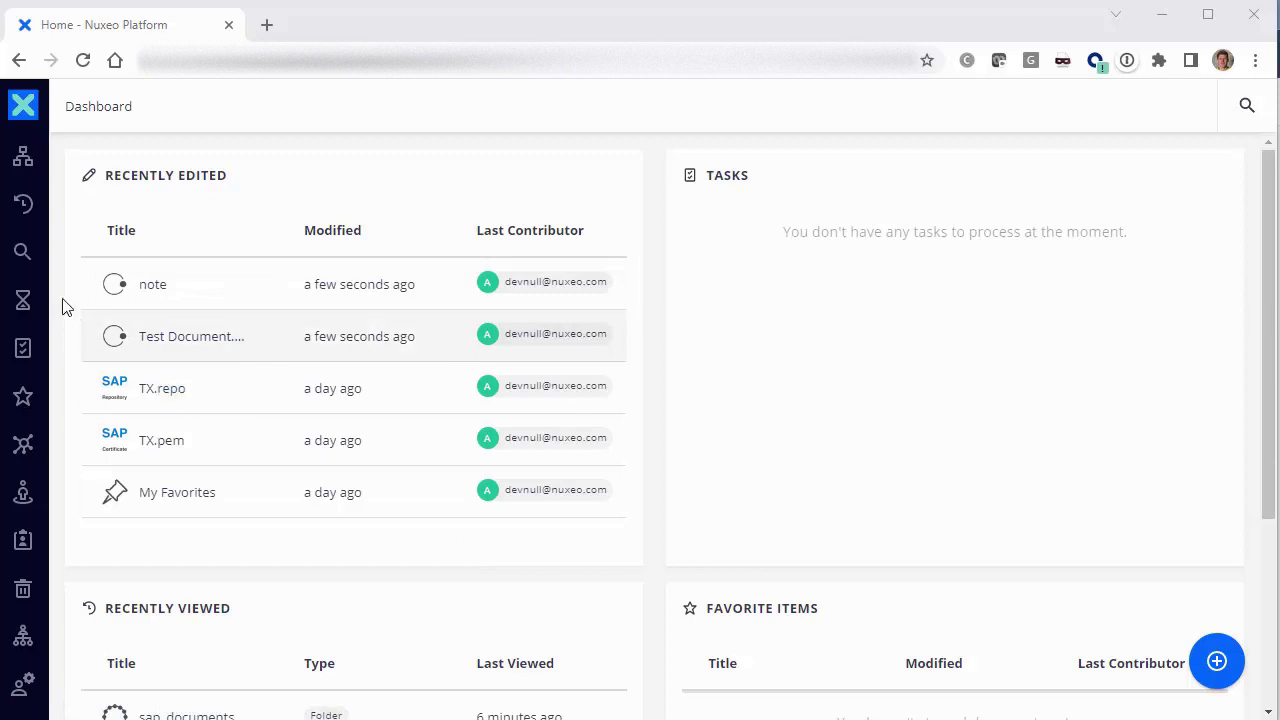
click(23, 160)
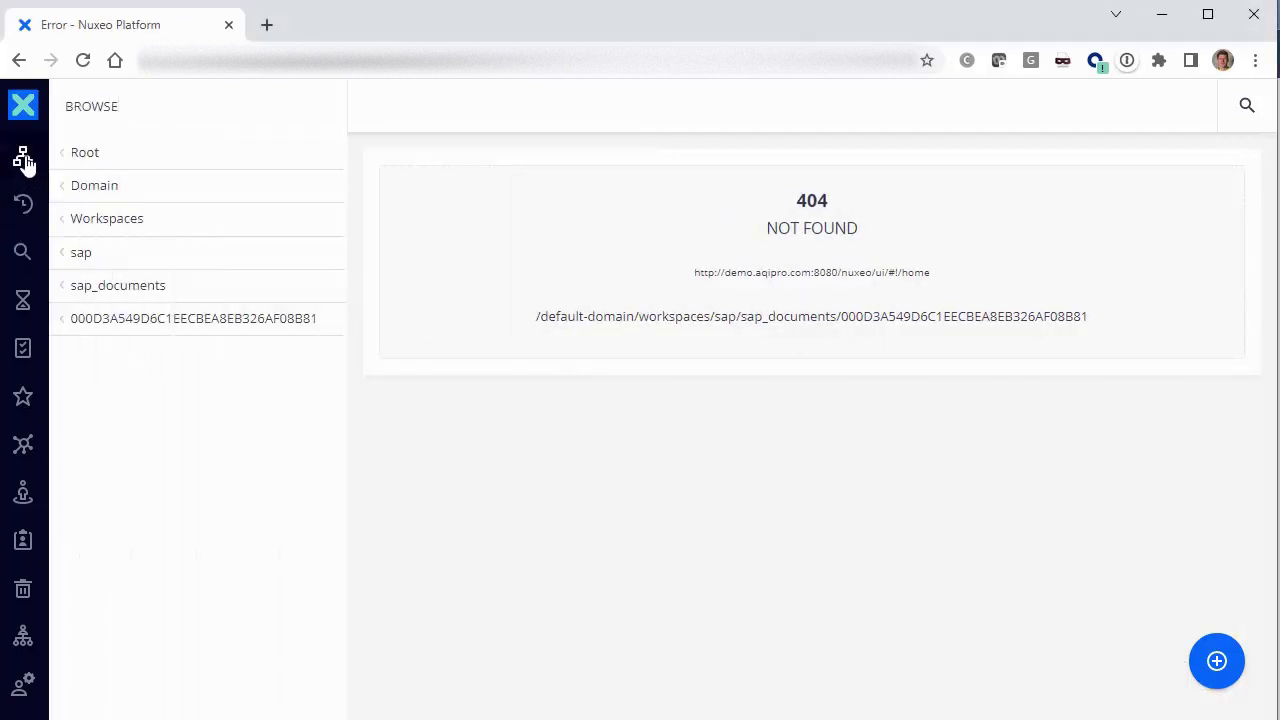
click(90, 300)
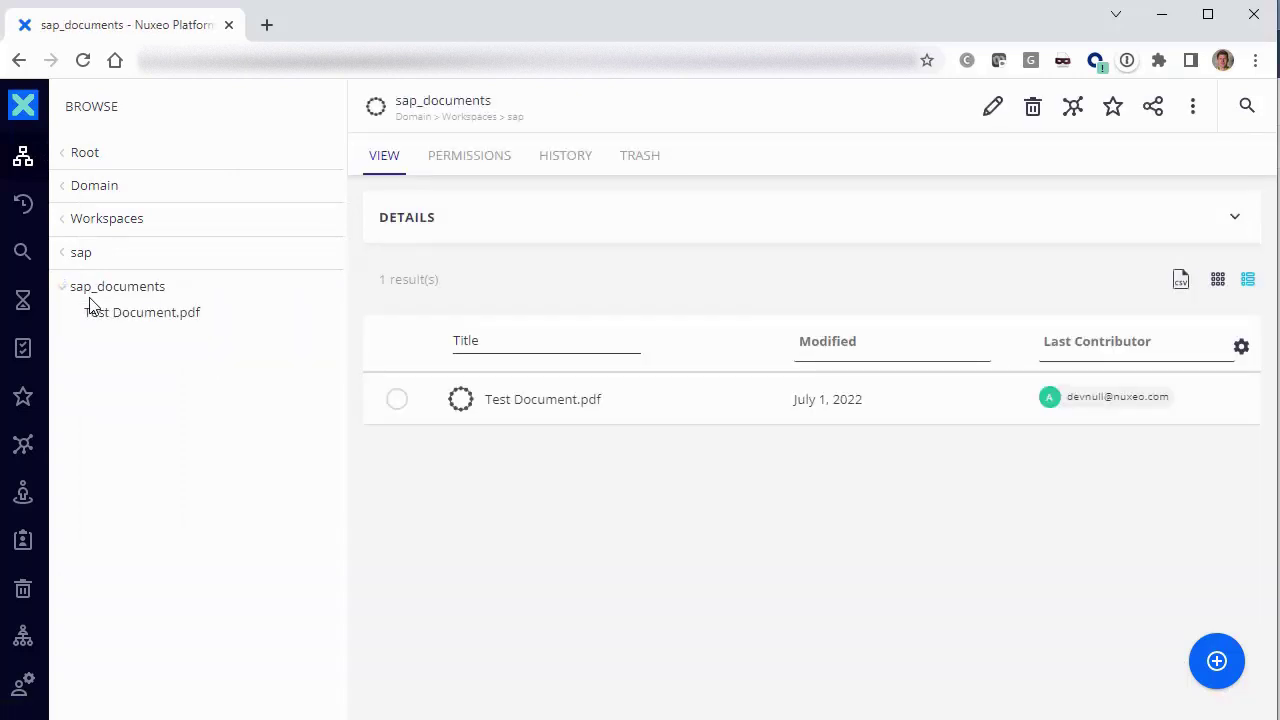
click(507, 402)
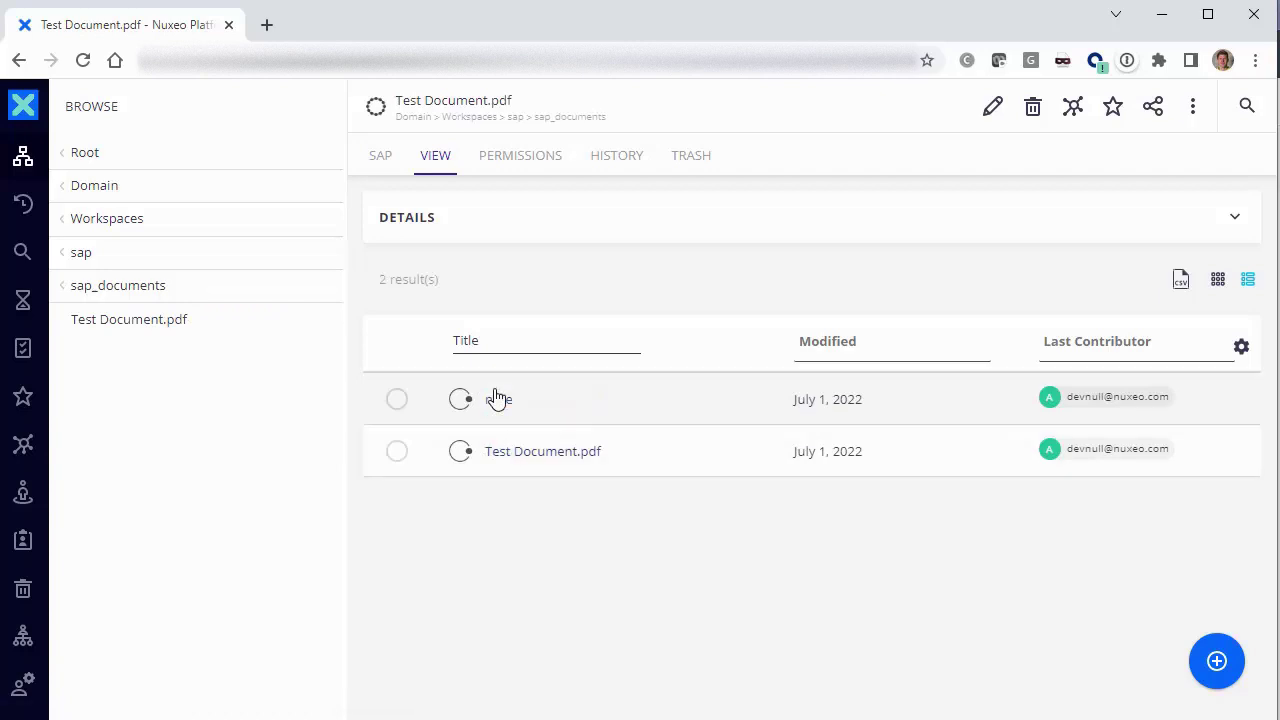
click(518, 452)
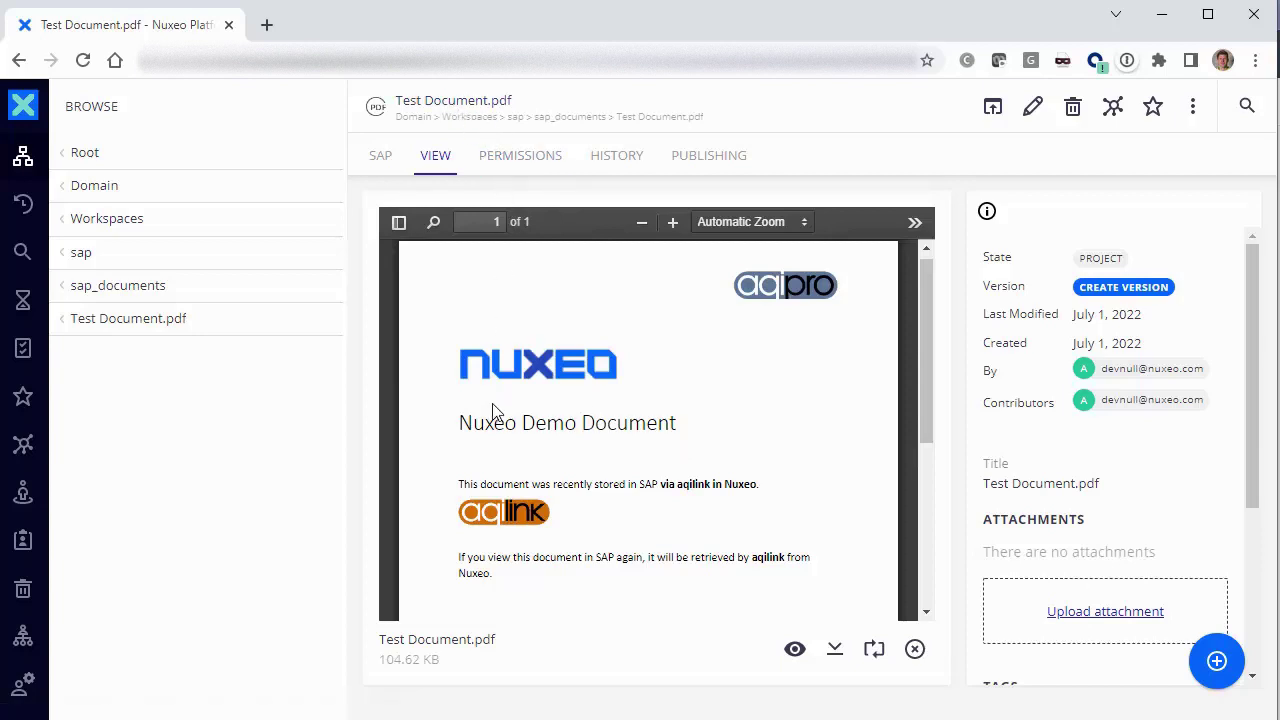
Step: Copy the SAP Object Id from the file's SAP details and run a full-text search for it
click(379, 160)
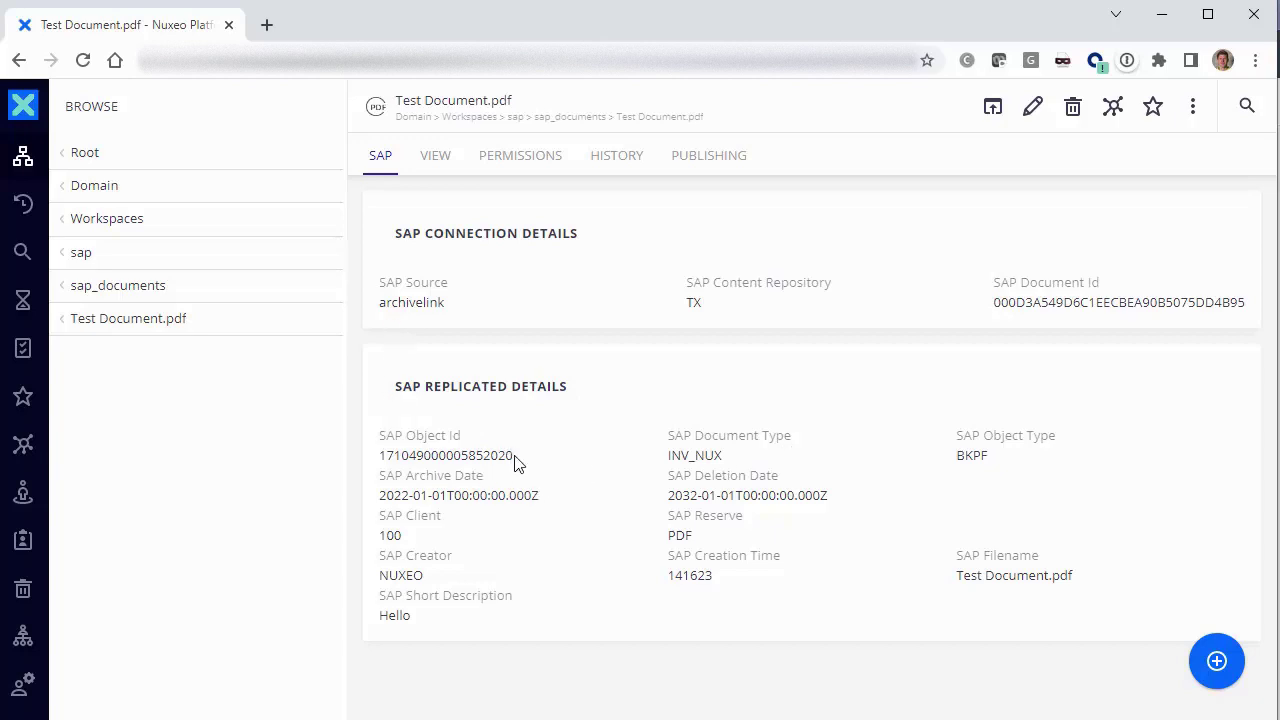
drag(515, 455, 370, 462)
key(ctrl+c)
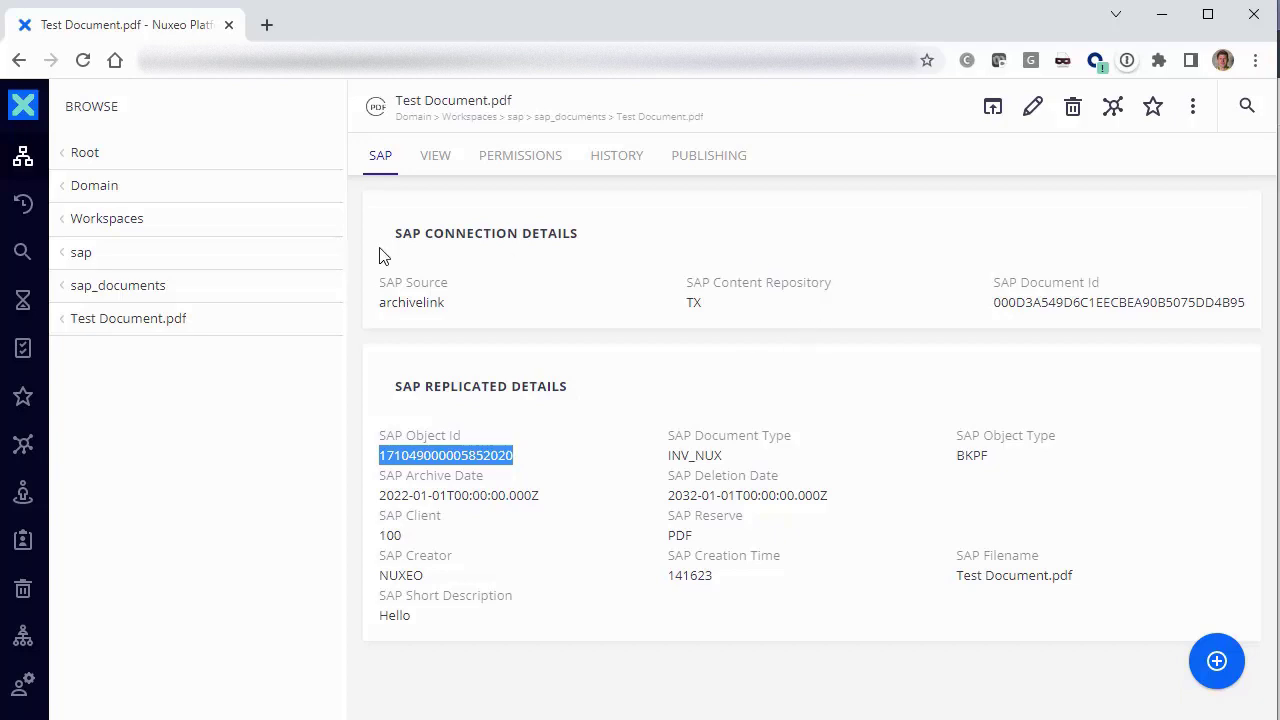
click(23, 253)
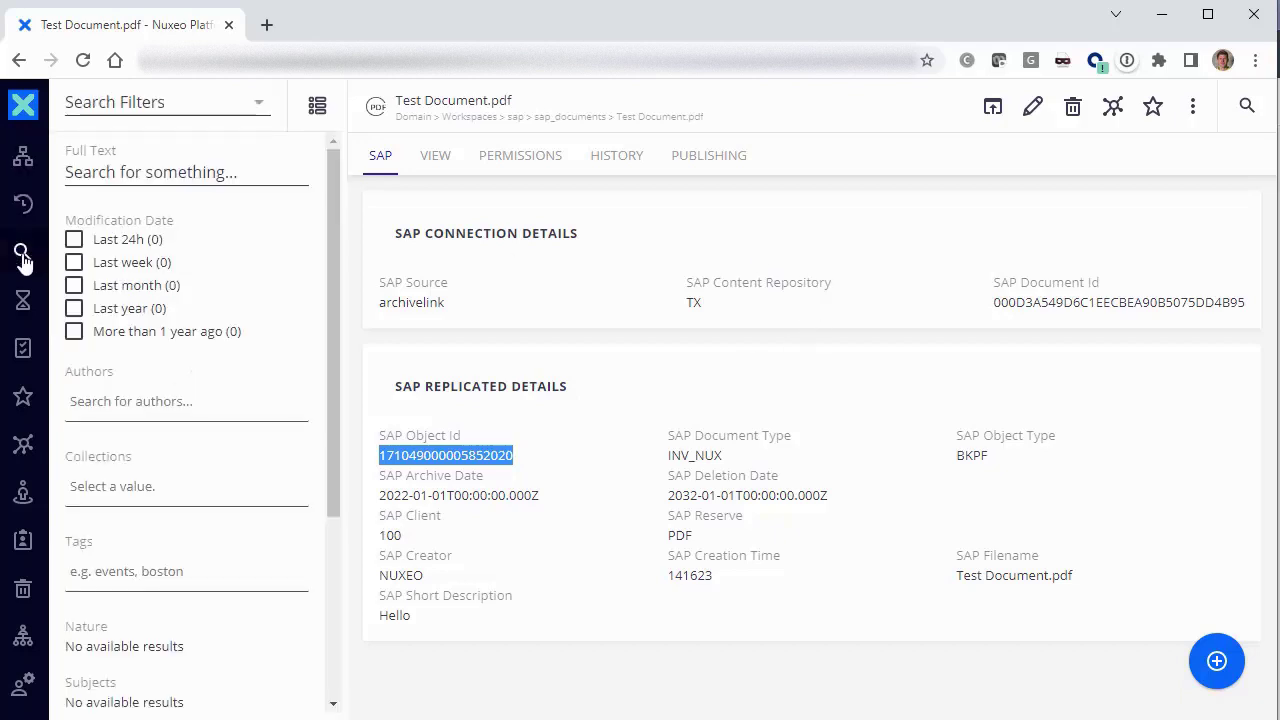
click(102, 172)
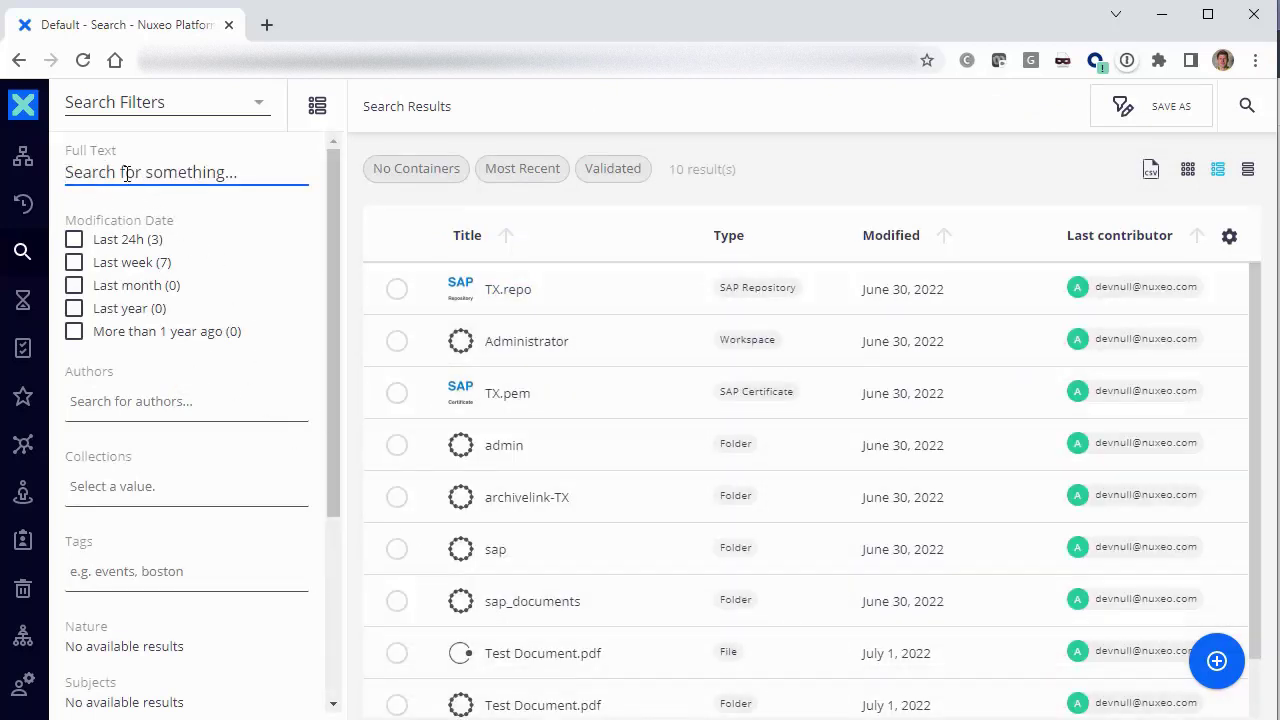
key(ctrl+v)
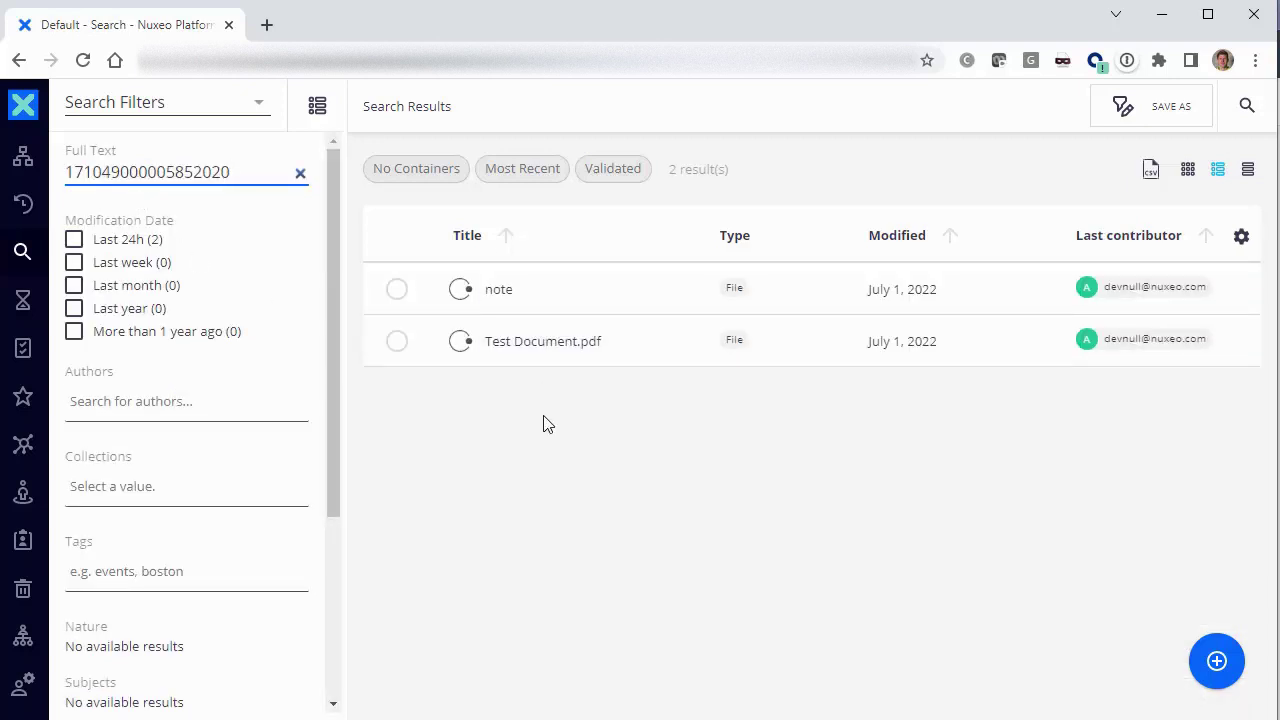
Step: Open Test Document.pdf from the search results and review its SAP details and its preview
click(522, 343)
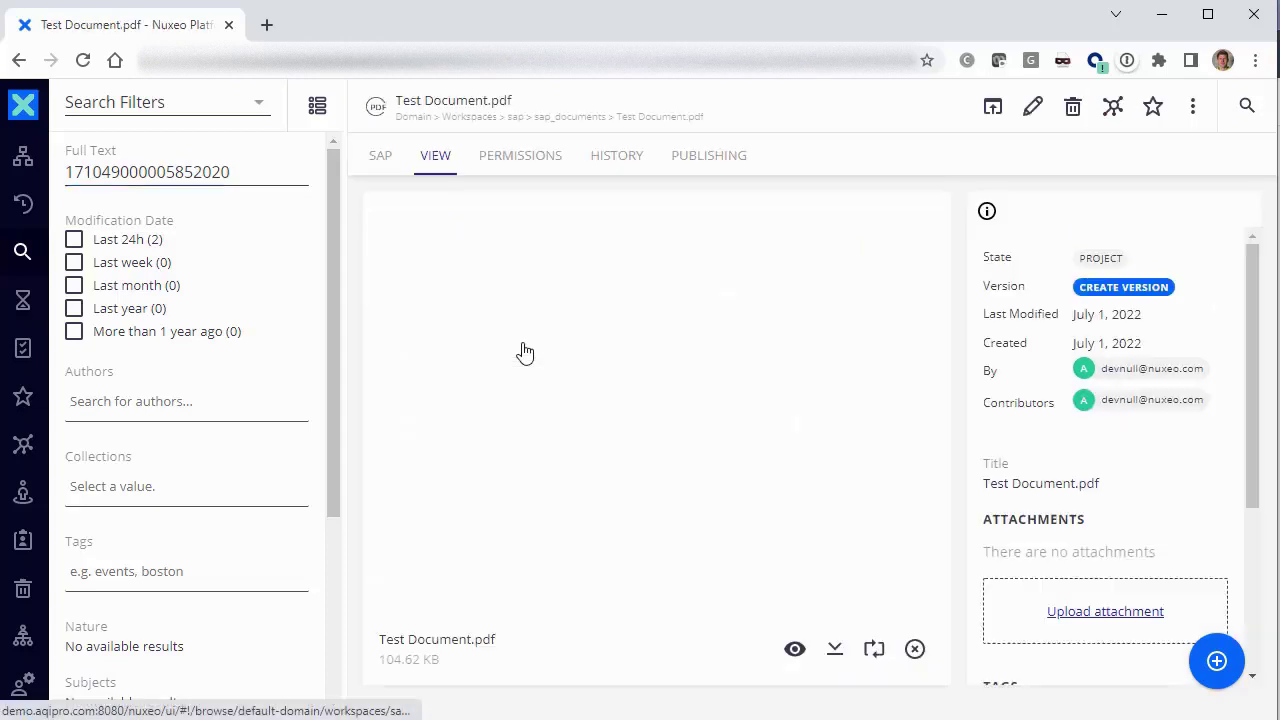
click(378, 163)
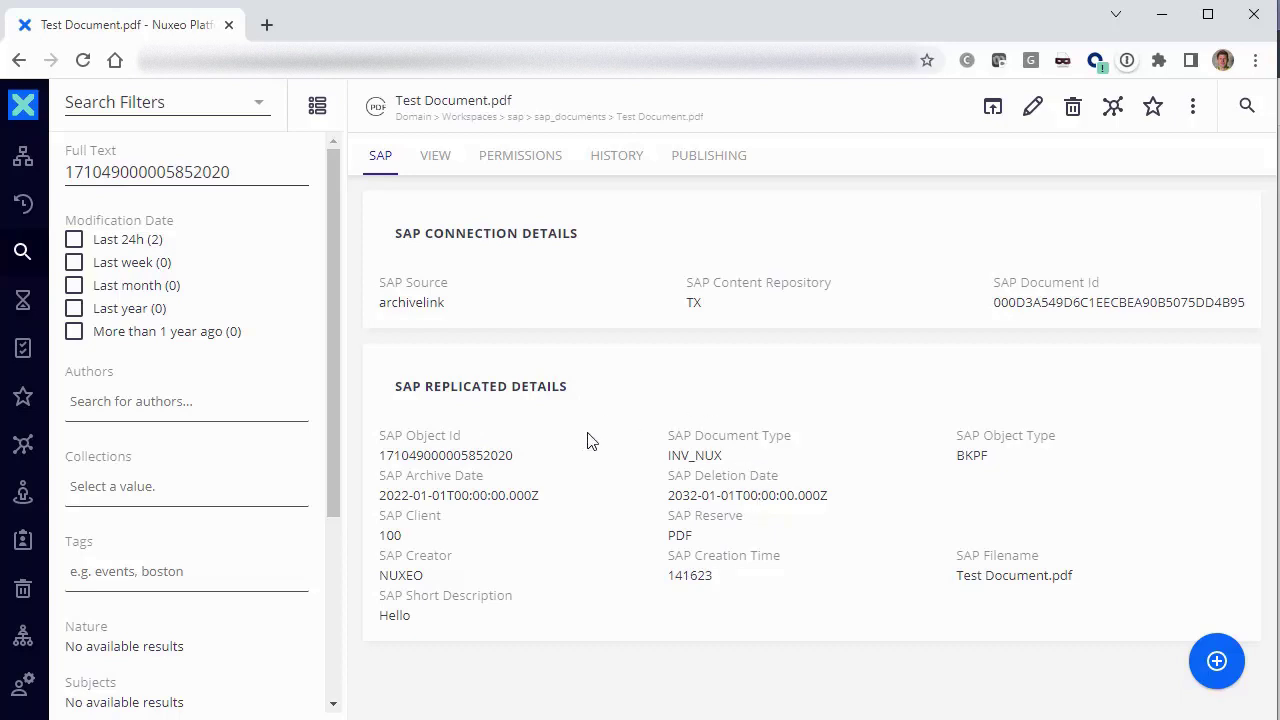
click(438, 162)
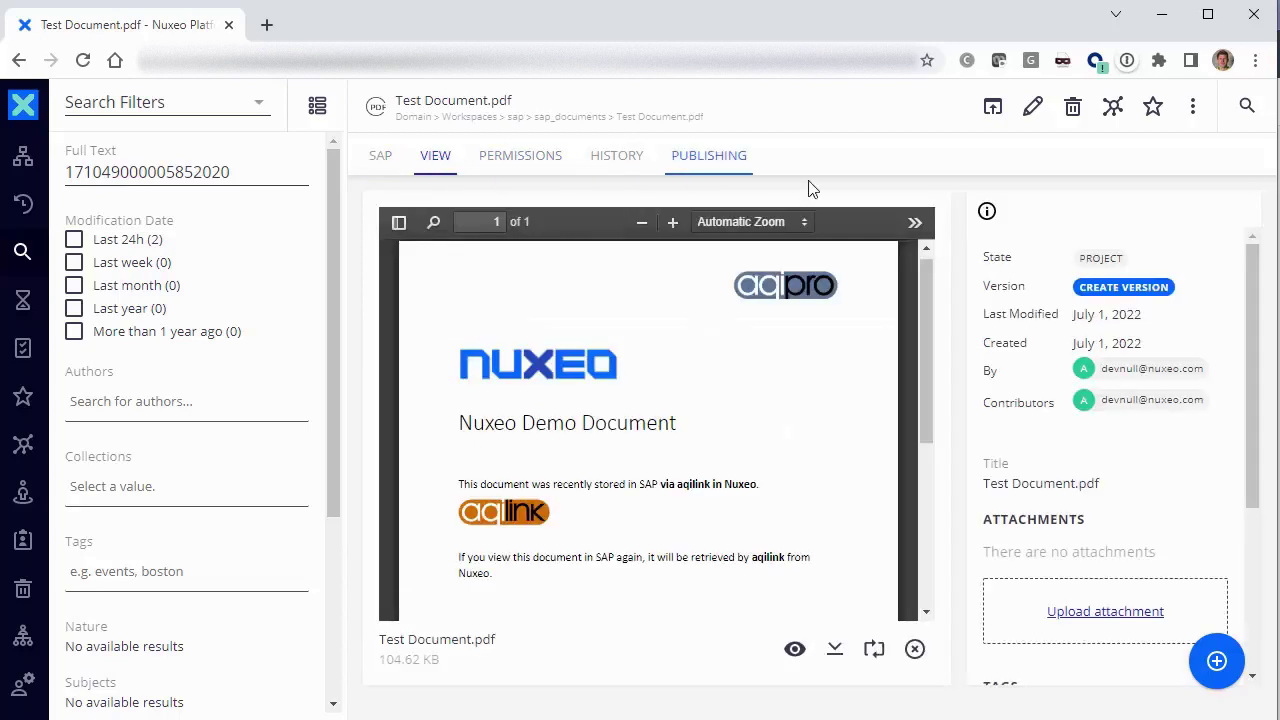
Step: Open the linked SAP accounting document from Nuxeo and open its Inventory FinishedGd line item
click(994, 110)
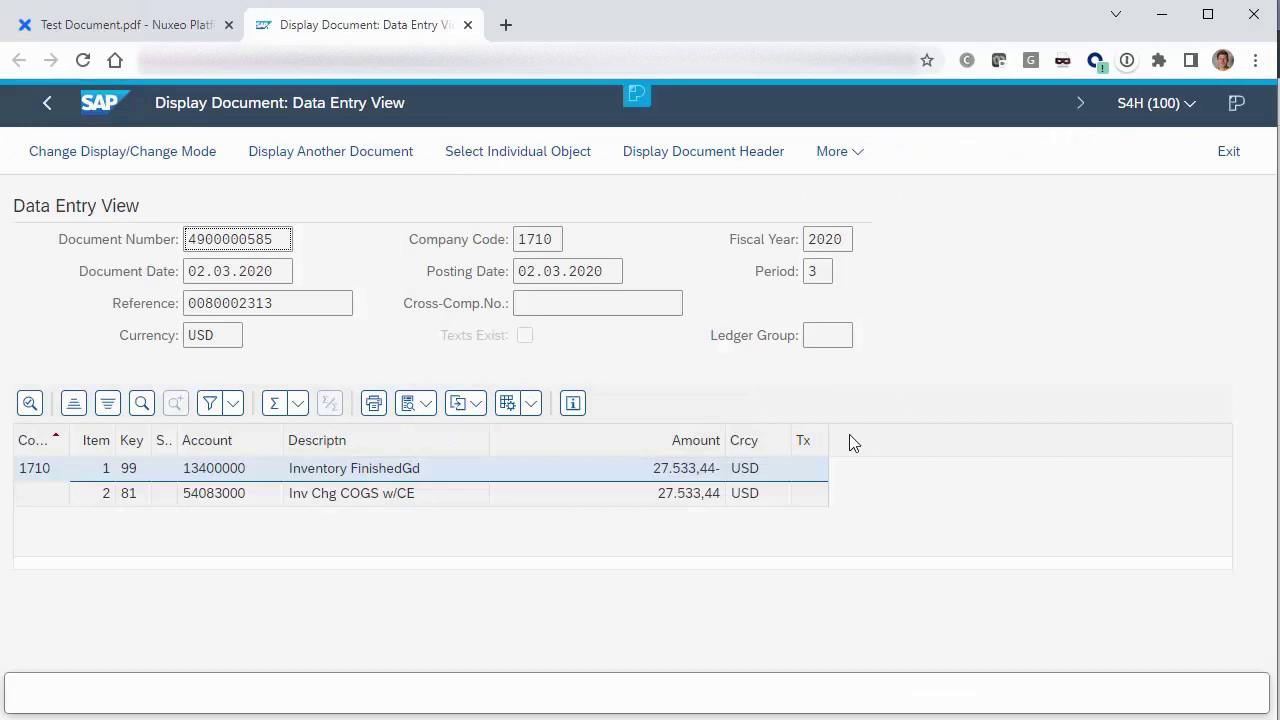
double_click(305, 472)
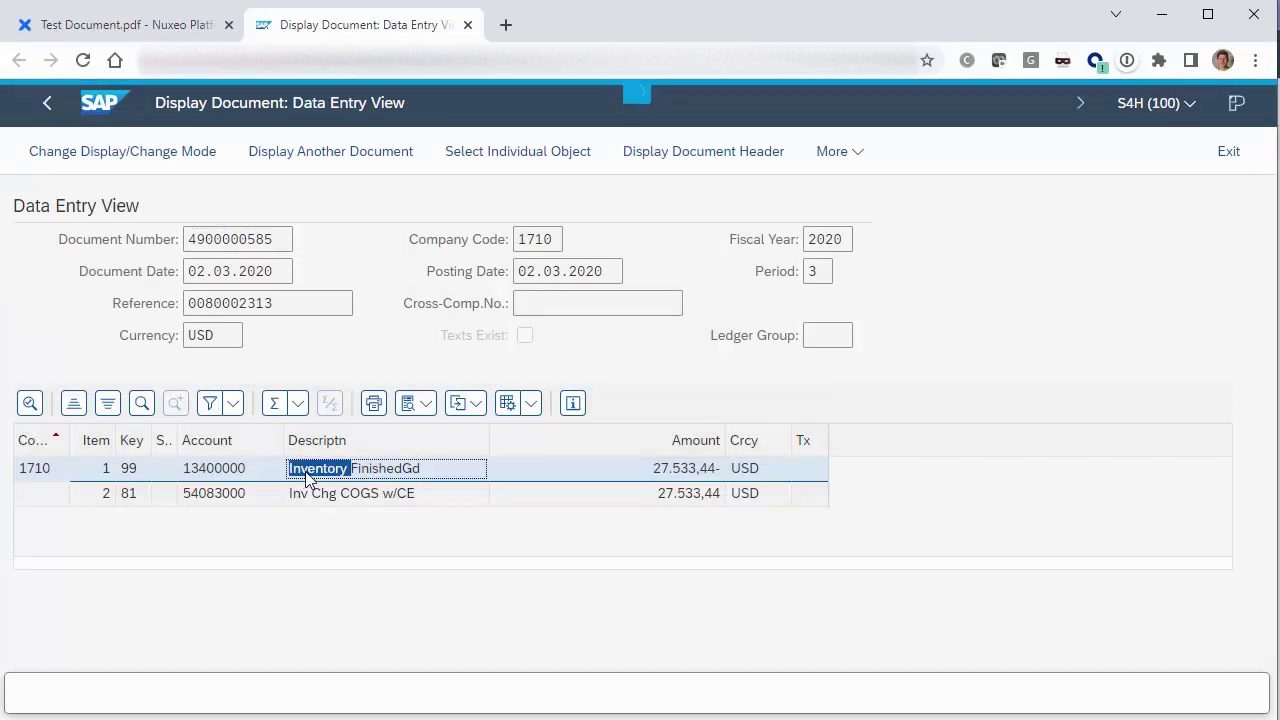